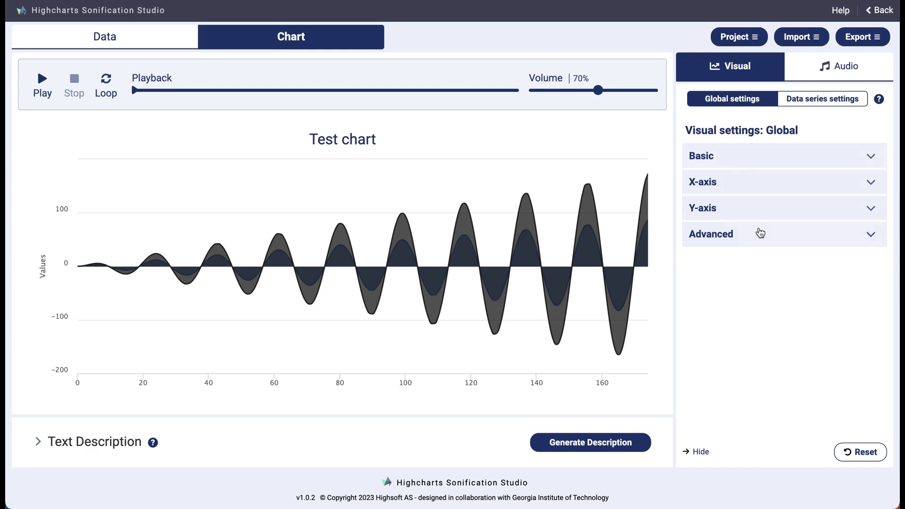
Review the global Basic visual settings, including the available chart types, without changing the chart type.
left_click(775, 163)
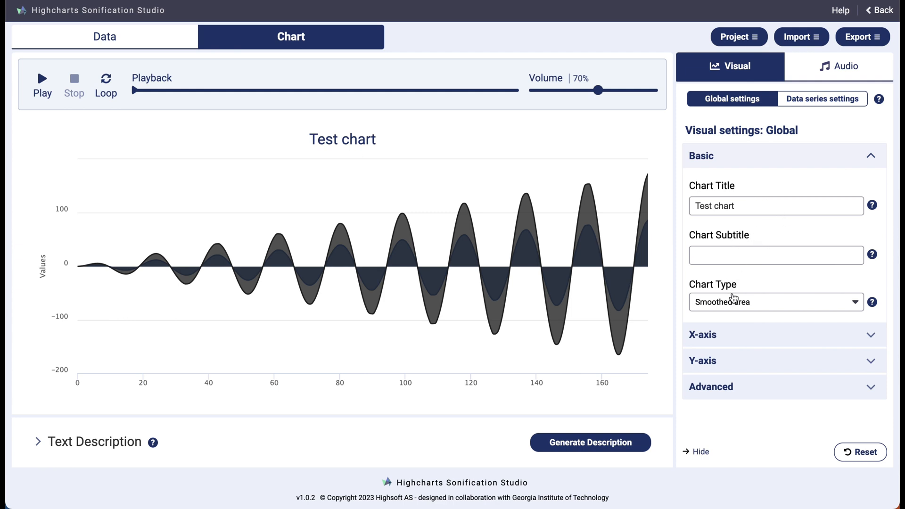
left_click(751, 304)
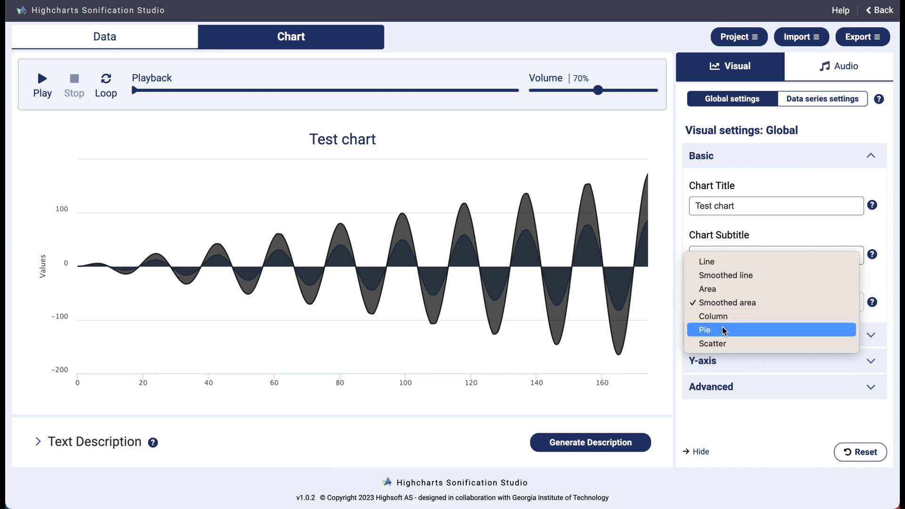
left_click(872, 291)
left_click(790, 162)
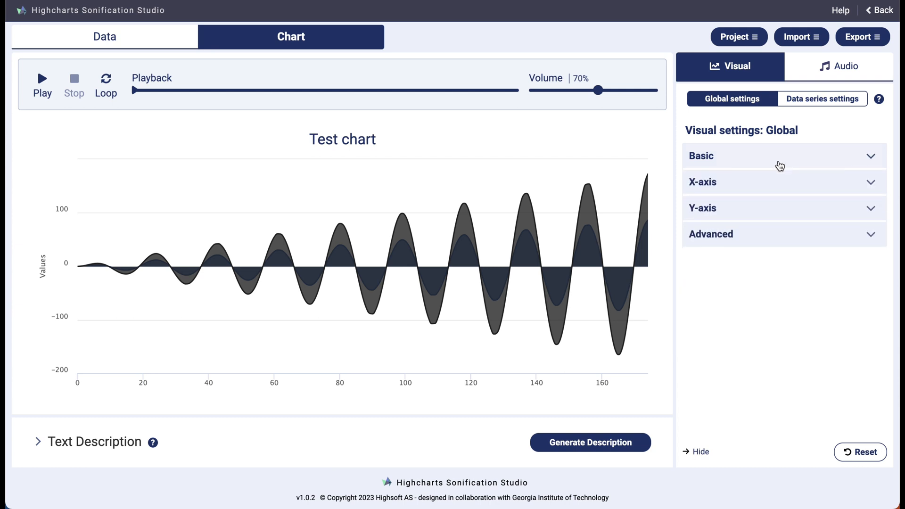
Examine the global X-axis and Y-axis settings, including the X-axis type options and the effect of switching X-axis visibility off and on.
left_click(748, 185)
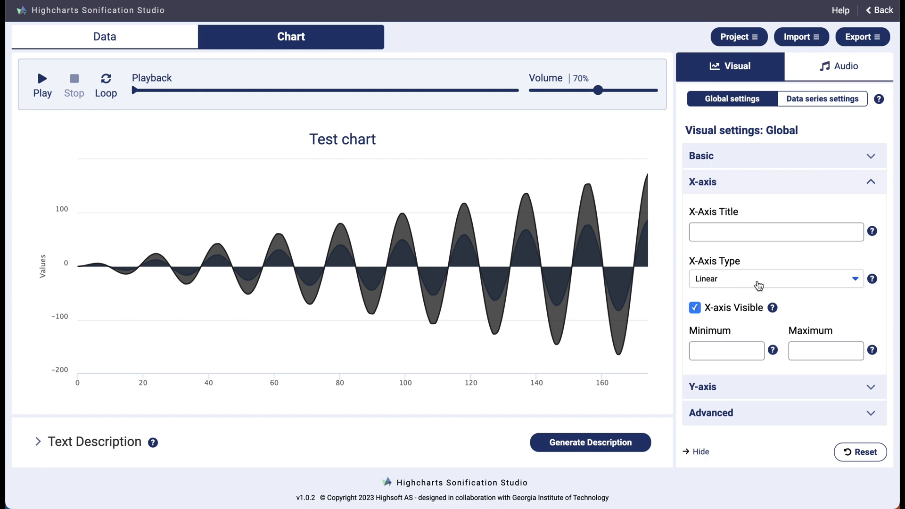
left_click(773, 281)
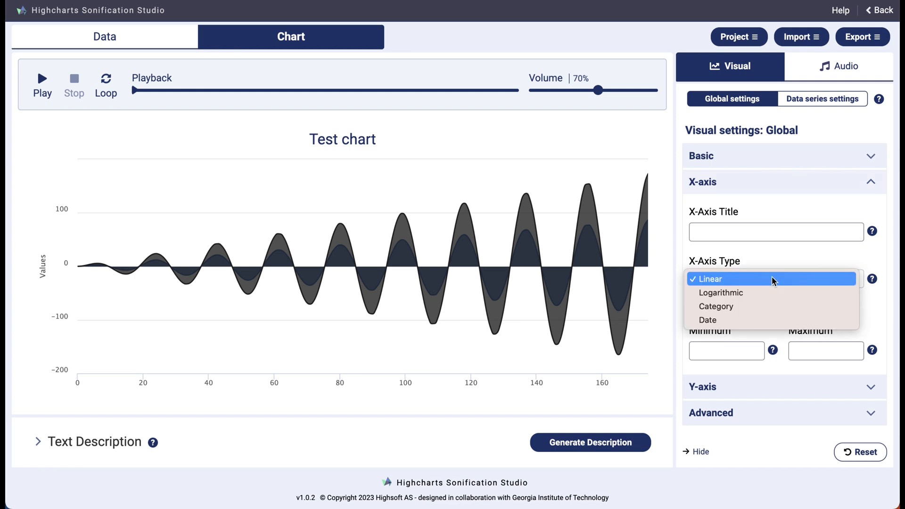
left_click(773, 281)
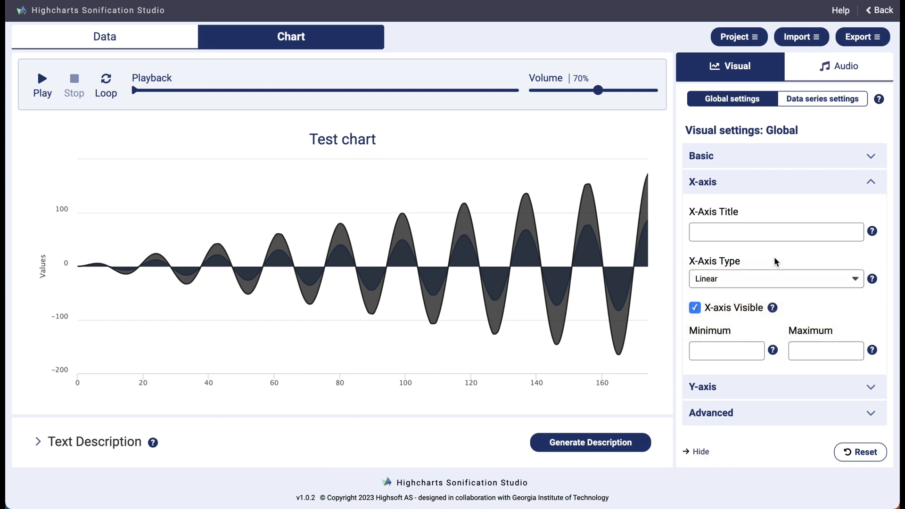
left_click(701, 311)
left_click(700, 312)
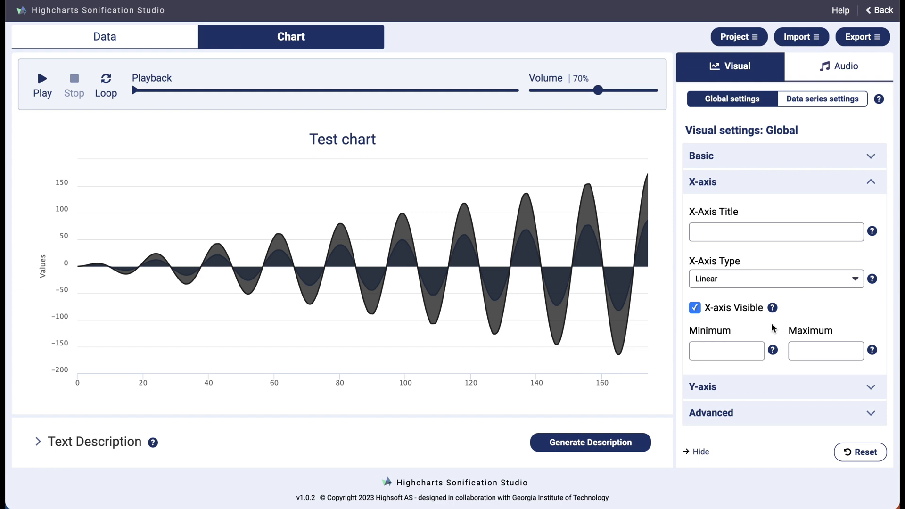
left_click(831, 185)
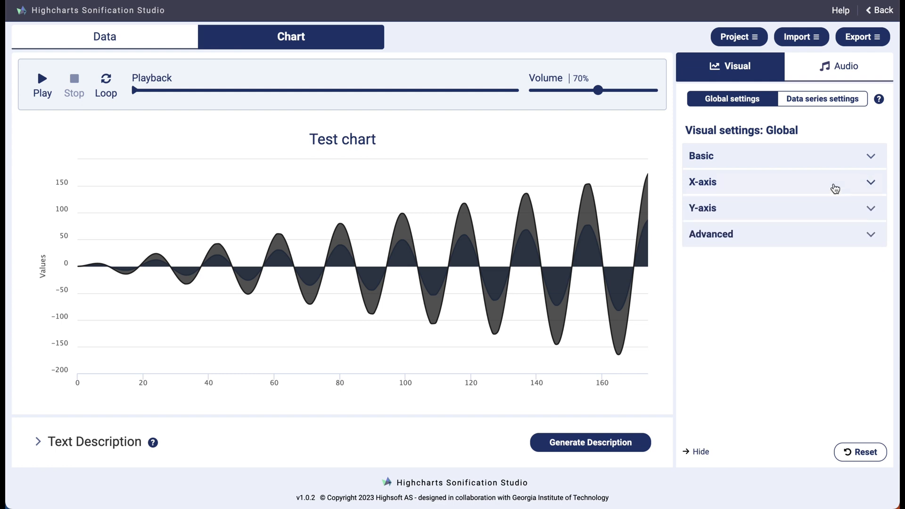
left_click(783, 212)
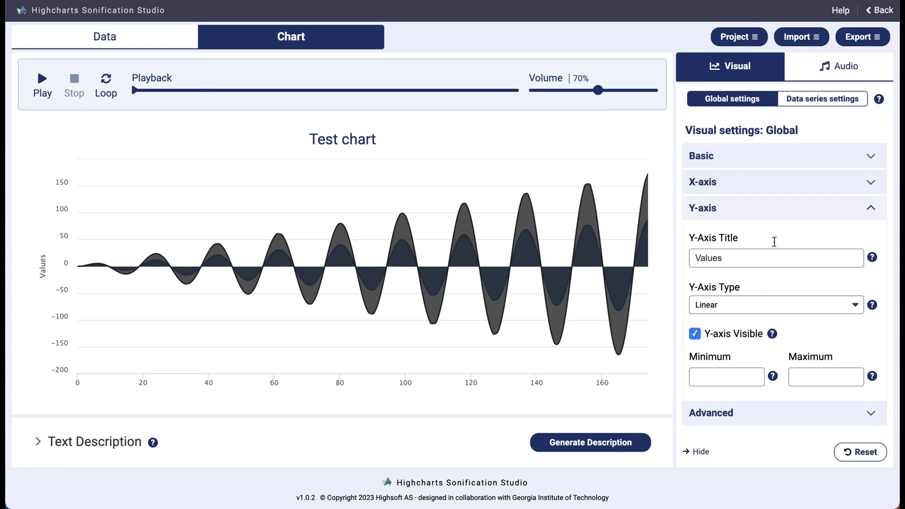
left_click(772, 208)
Enable the legend, data series labels and shared tooltip in the advanced global settings, and try inverting the chart before restoring its orientation.
left_click(753, 234)
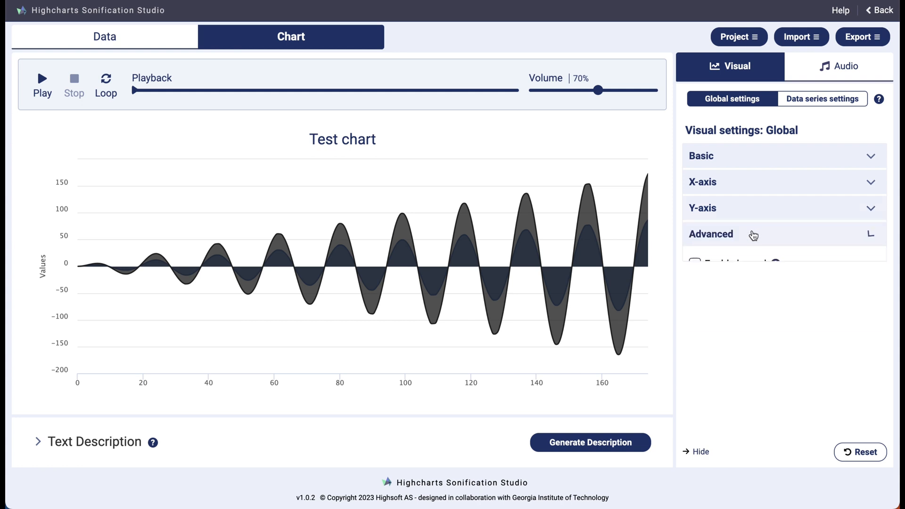
scroll(751, 272, "down", 1)
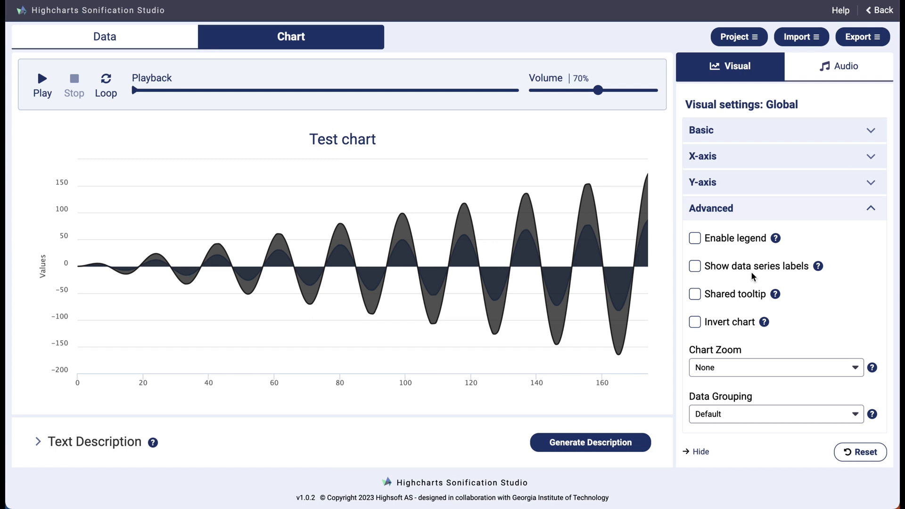
left_click(696, 240)
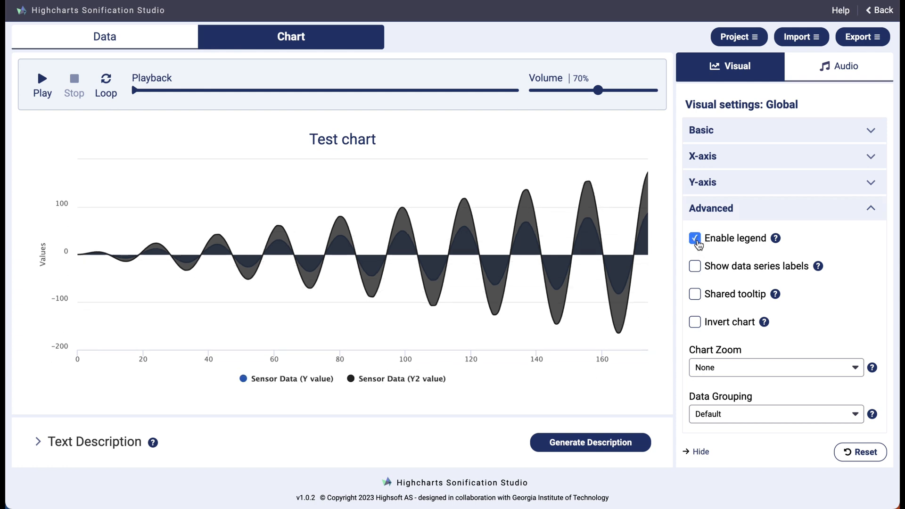
left_click(695, 267)
left_click(695, 295)
left_click(697, 324)
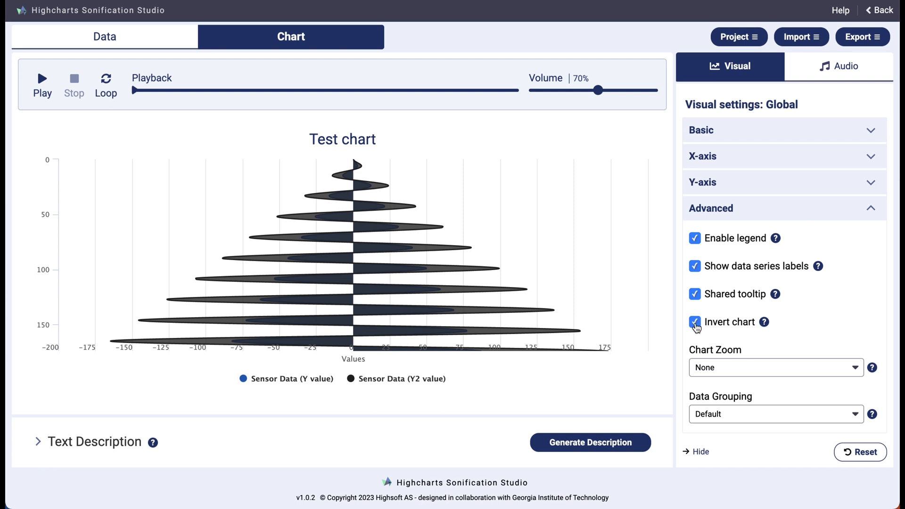
left_click(695, 324)
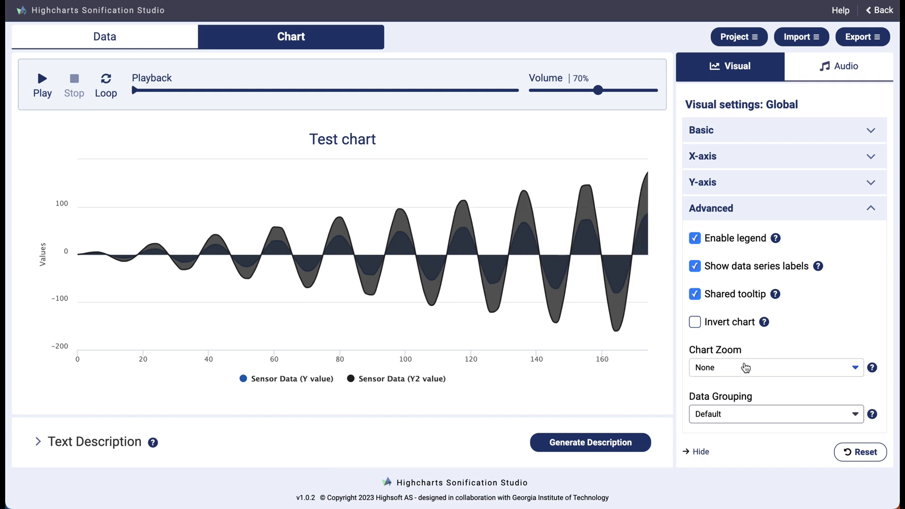
Set the chart zoom to X-axis only and test it by zooming into about 89 to 101, then reset the zoom.
left_click(746, 368)
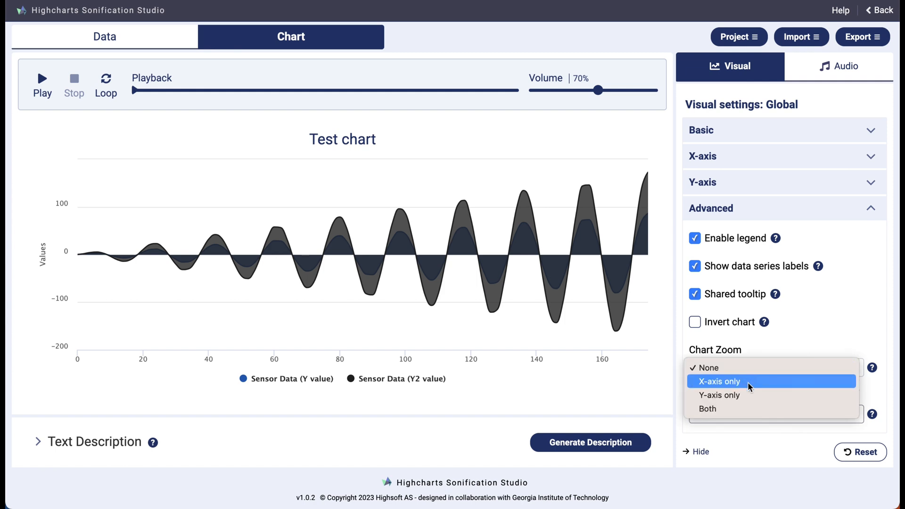
left_click(775, 382)
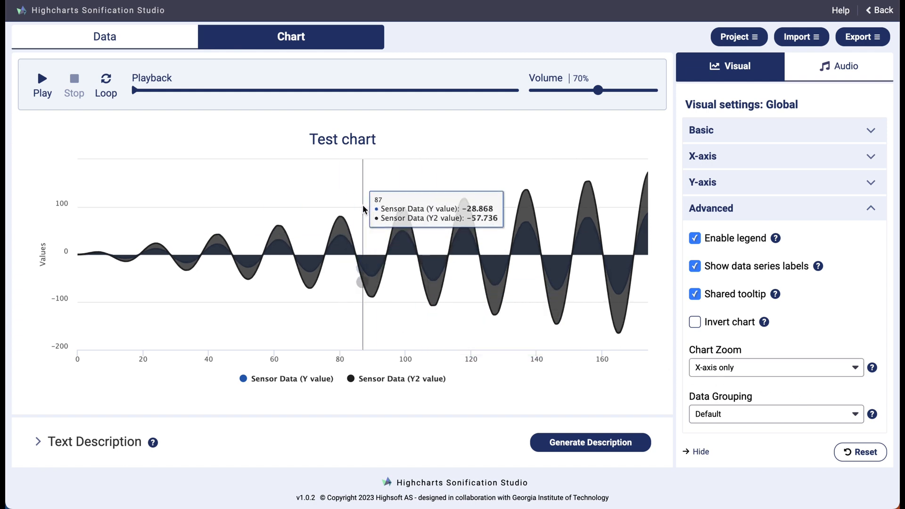
left_click_drag(369, 196, 407, 196)
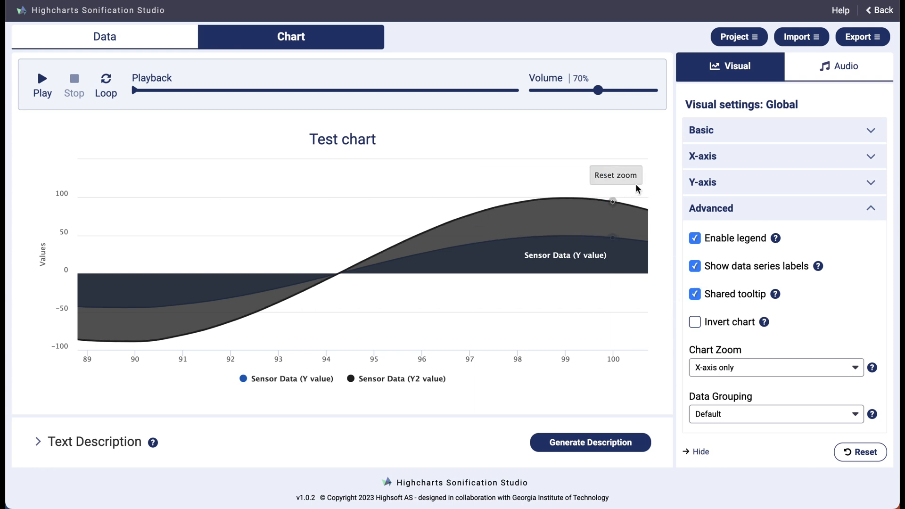
left_click(616, 175)
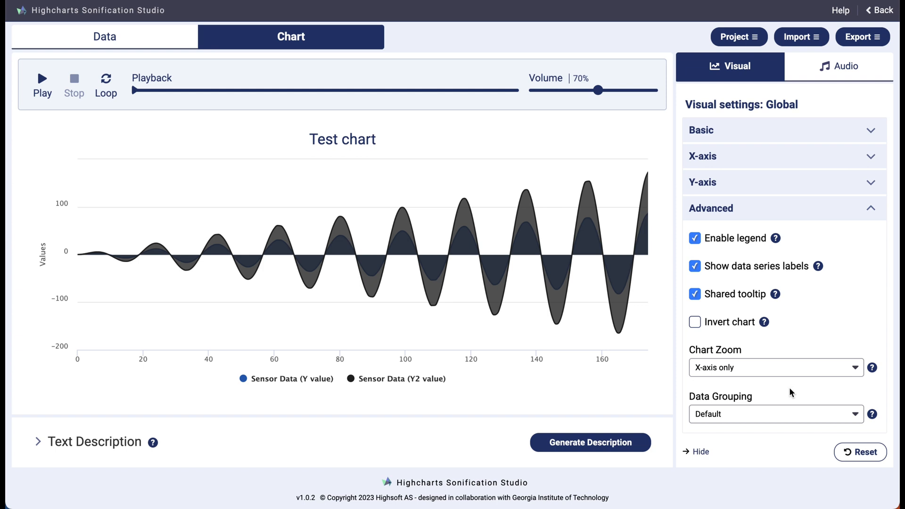
Check the available data grouping options without changing the setting, and collapse the advanced settings.
left_click(780, 414)
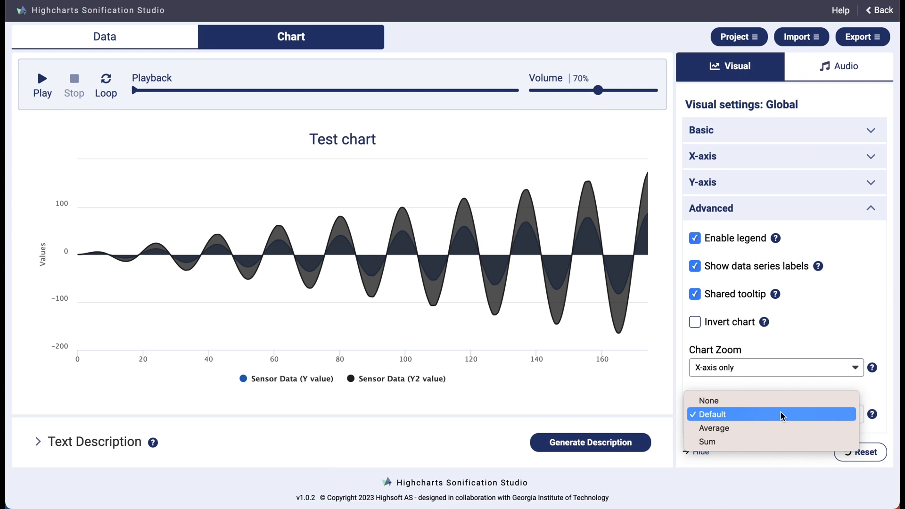
left_click(799, 342)
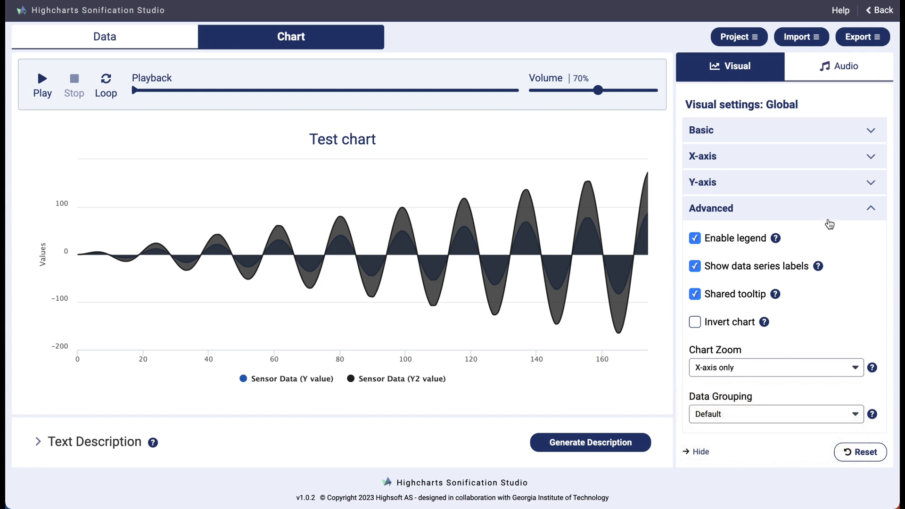
left_click(832, 214)
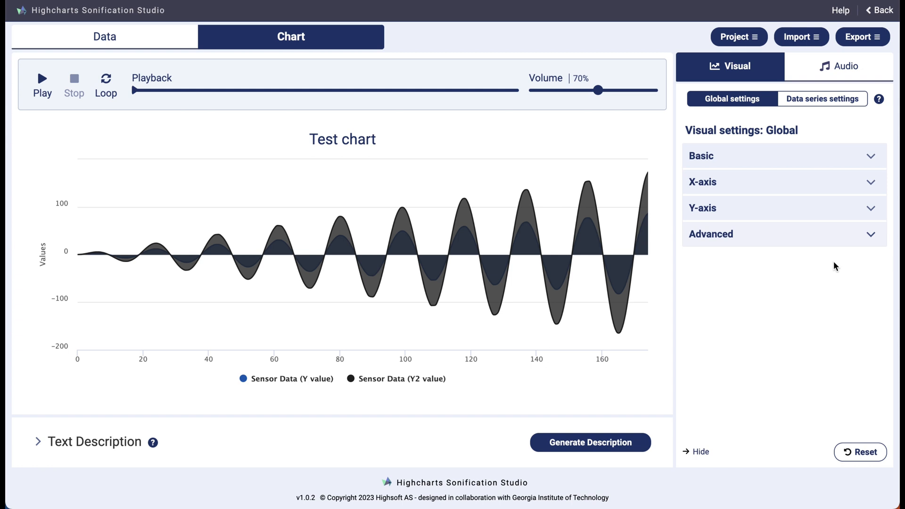
Open the visual data series settings with Sensor Data (Y value) as the selected series and go to its series name.
left_click(853, 104)
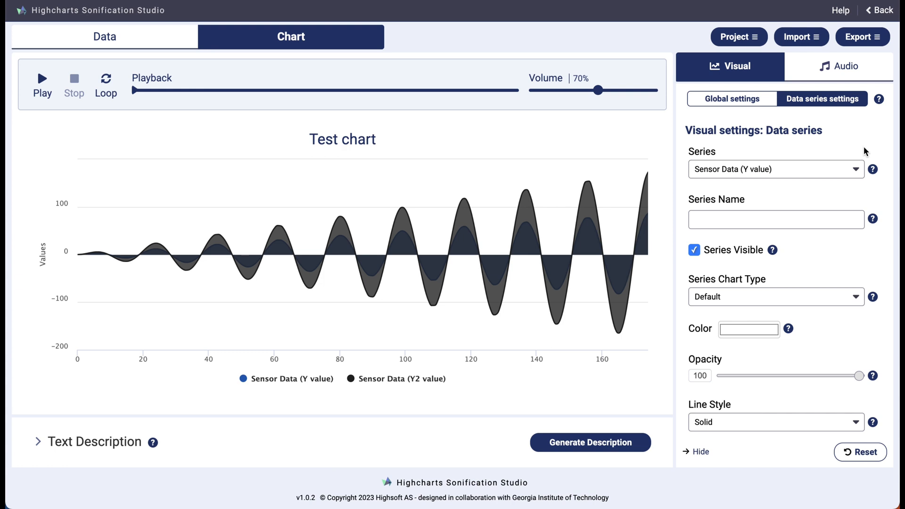
left_click(797, 170)
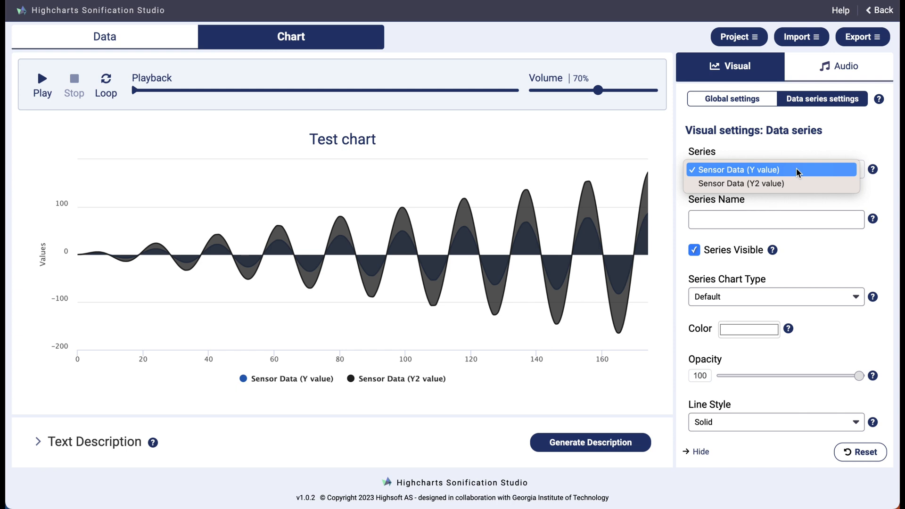
left_click(795, 168)
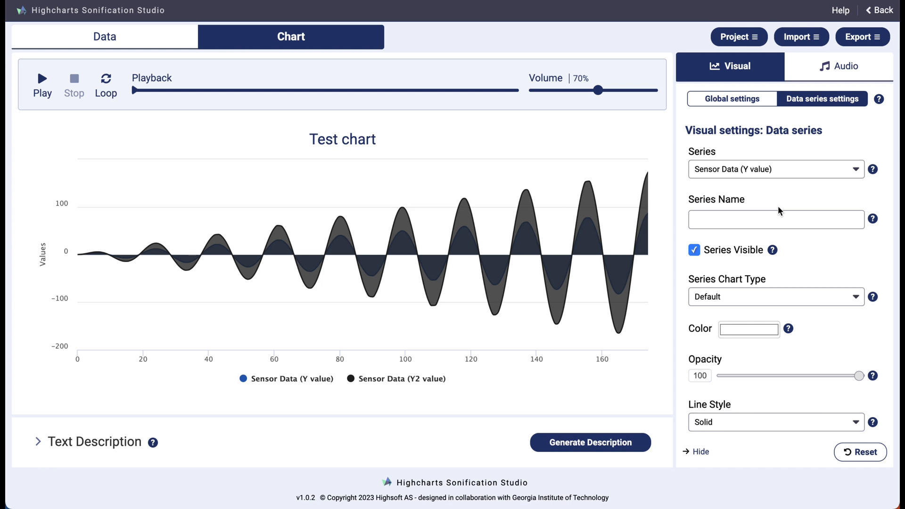
left_click(779, 219)
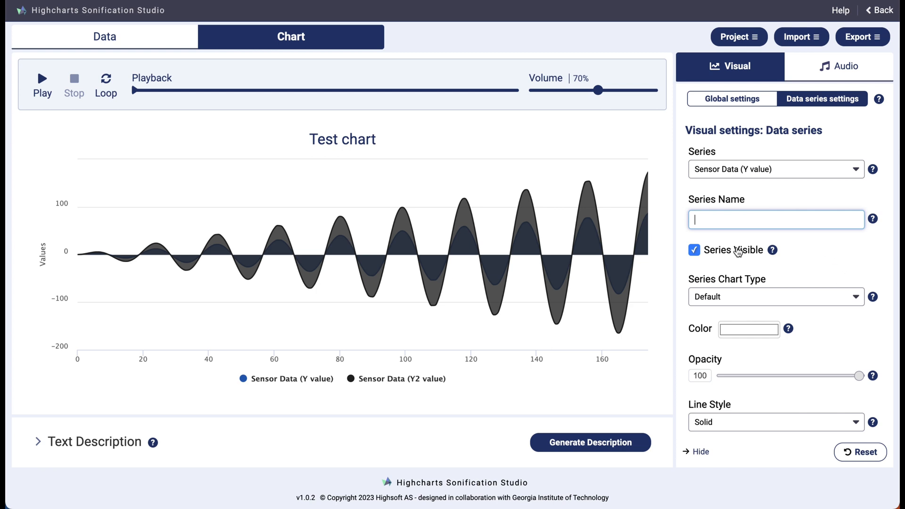
Switch the Sensor Data (Y value) series' visibility off and on, and examine its chart type and color choices.
left_click(696, 251)
left_click(696, 251)
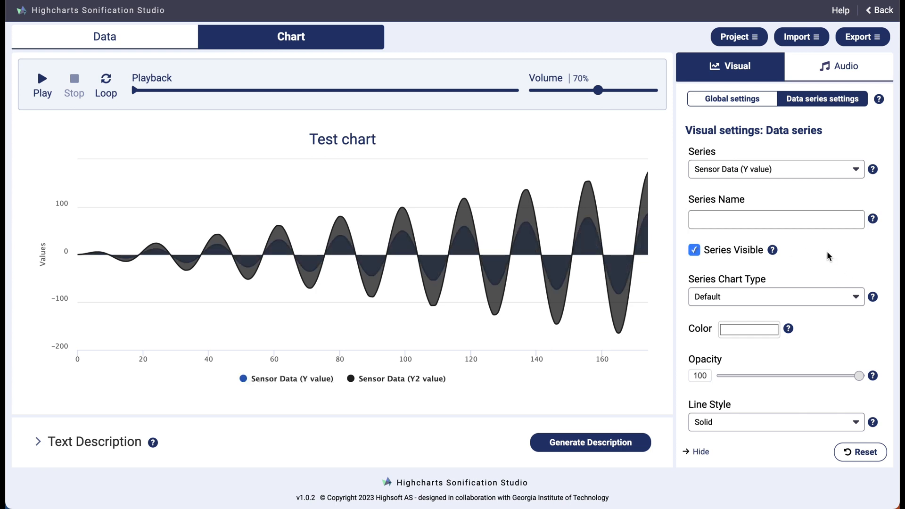
left_click(788, 297)
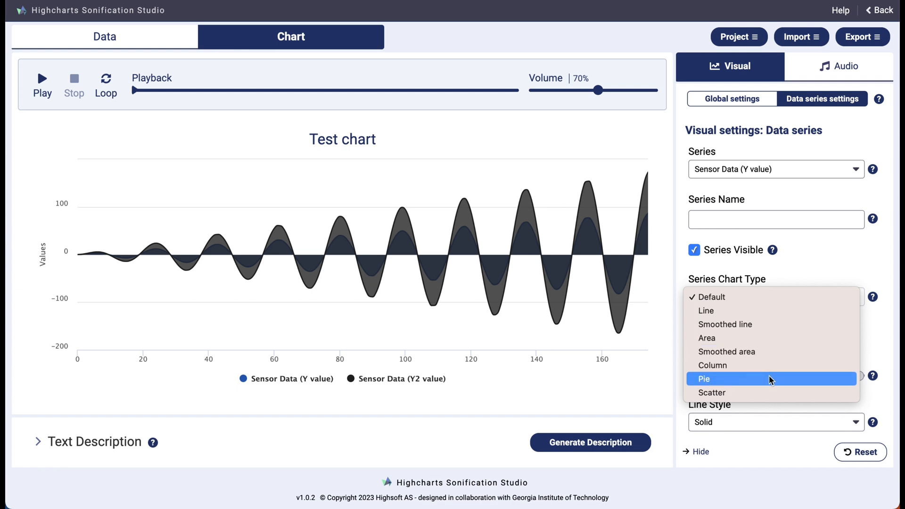
left_click(808, 279)
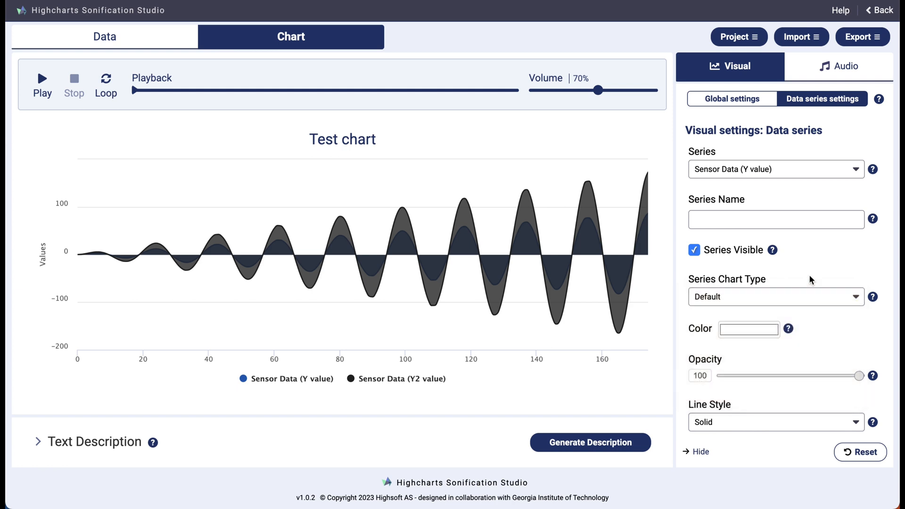
left_click(735, 336)
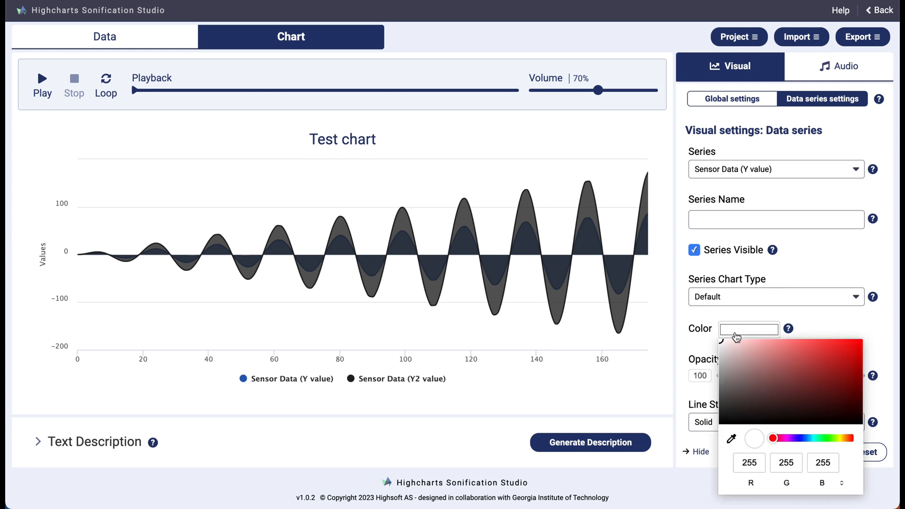
left_click(822, 324)
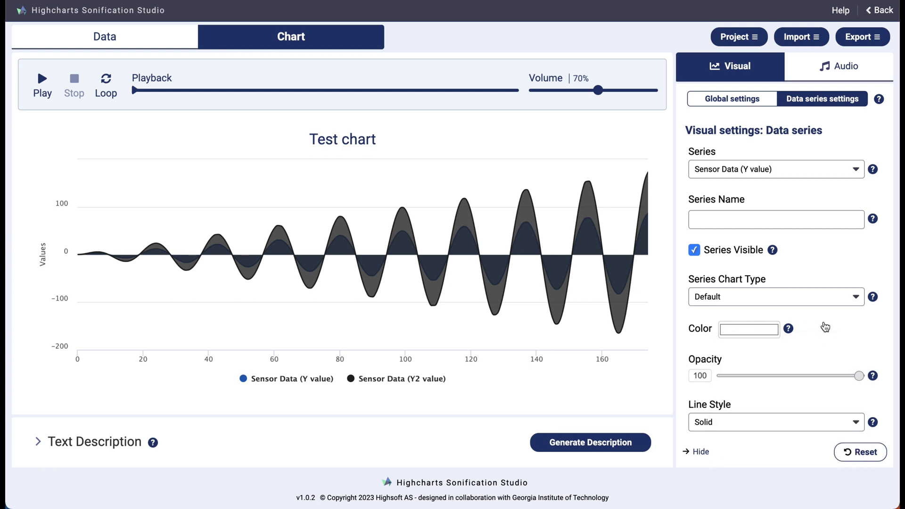
Try an opacity of 54 for the Sensor Data (Y value) series, set it to 98, and check the available line styles.
left_click(796, 377)
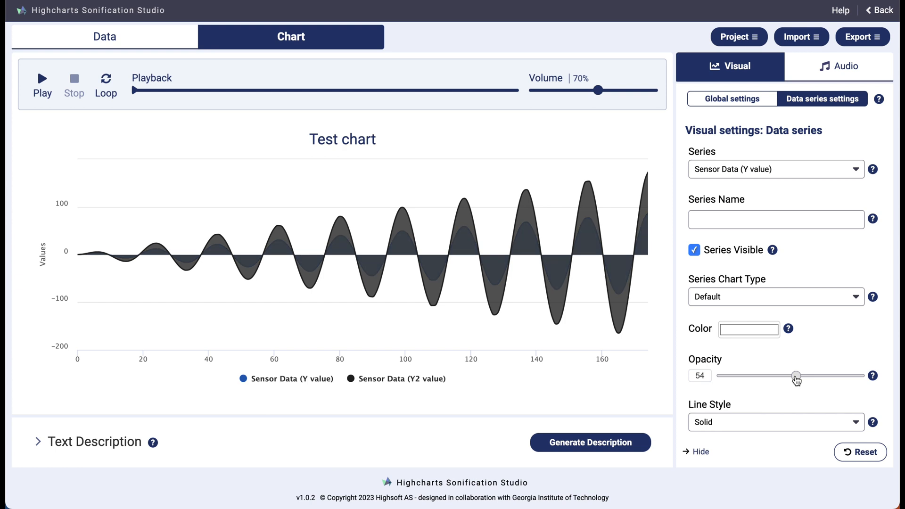
left_click(856, 377)
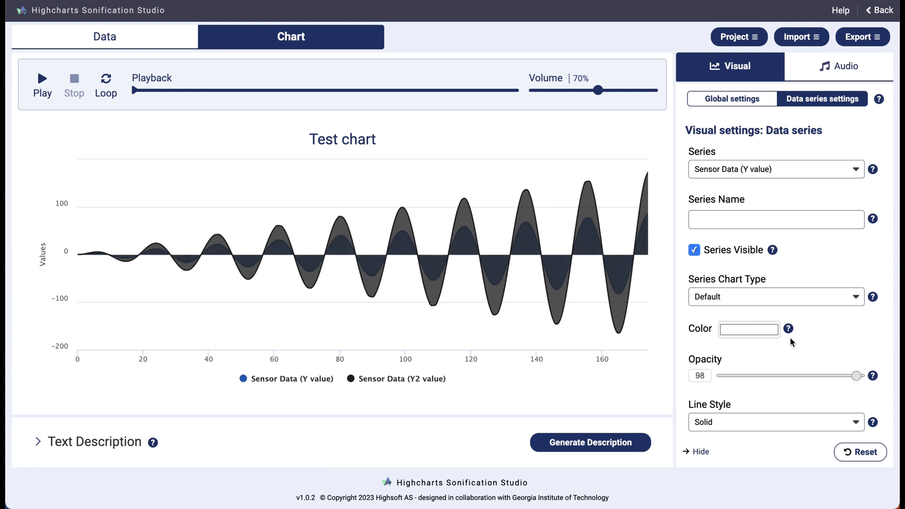
scroll(791, 341, "down", 1)
left_click(789, 368)
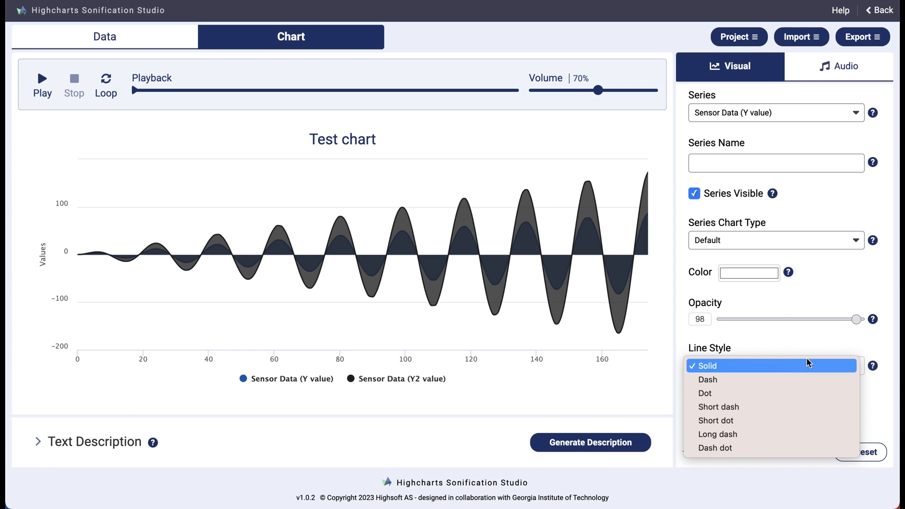
left_click(818, 344)
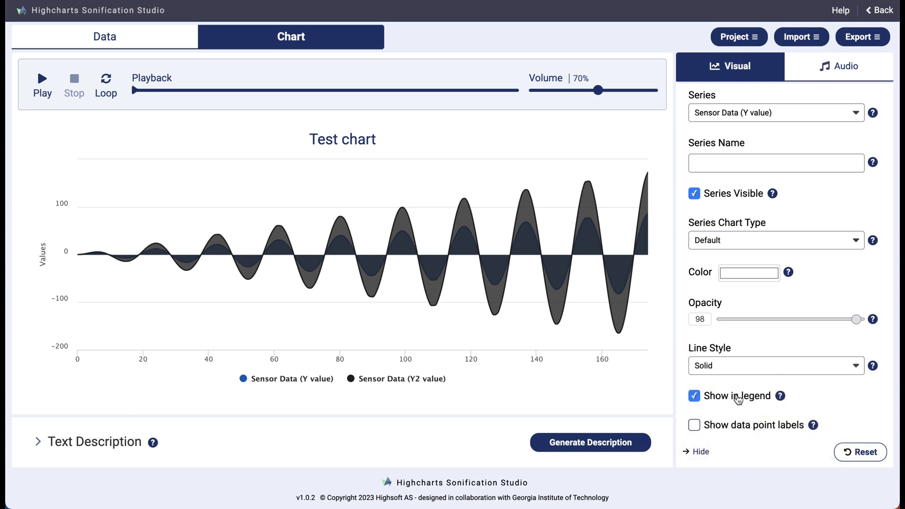
Try hiding the Sensor Data (Y value) series from the legend and showing its data point labels, restoring each setting.
left_click(696, 399)
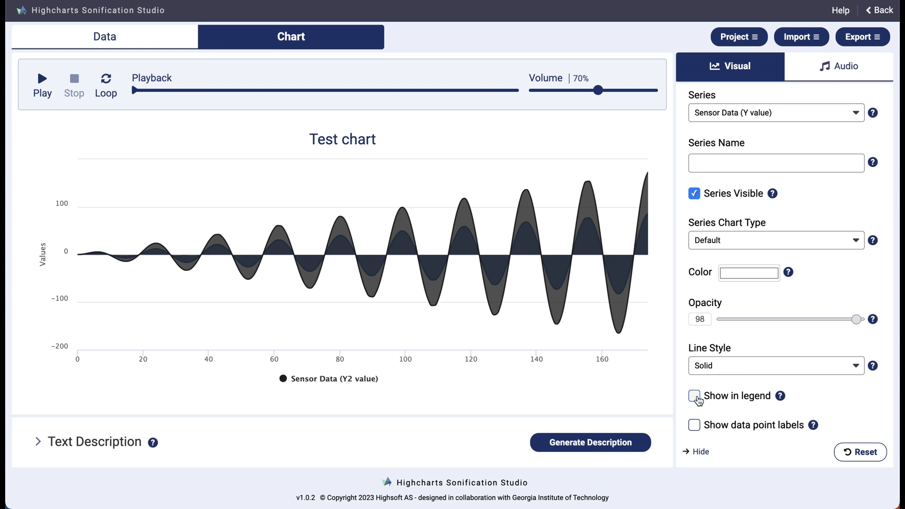
left_click(697, 398)
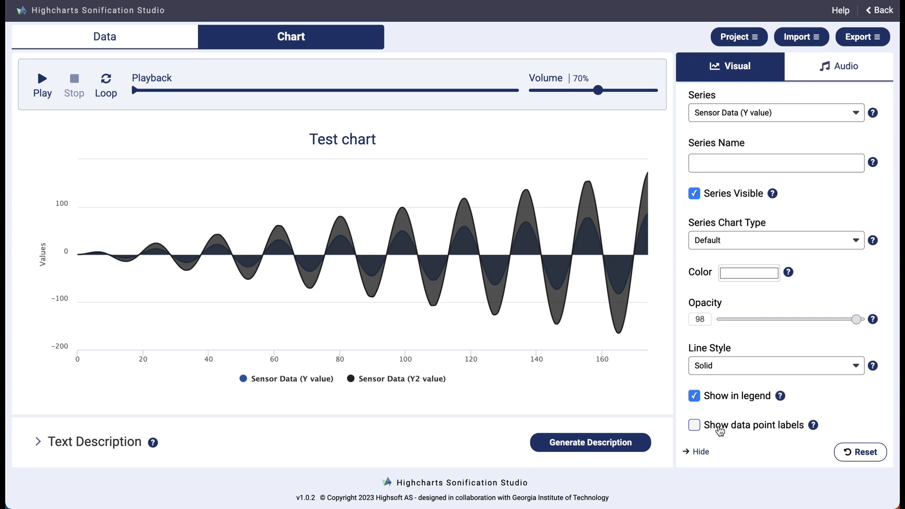
left_click(695, 426)
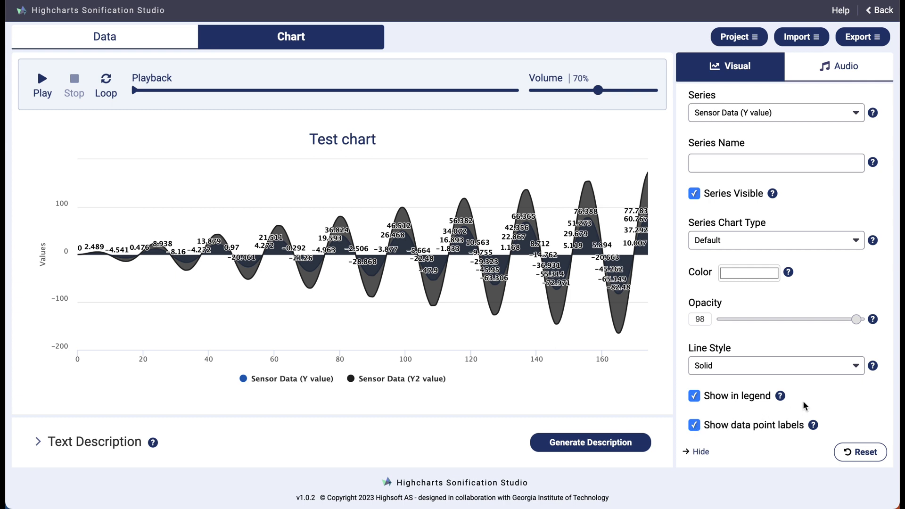
left_click(693, 426)
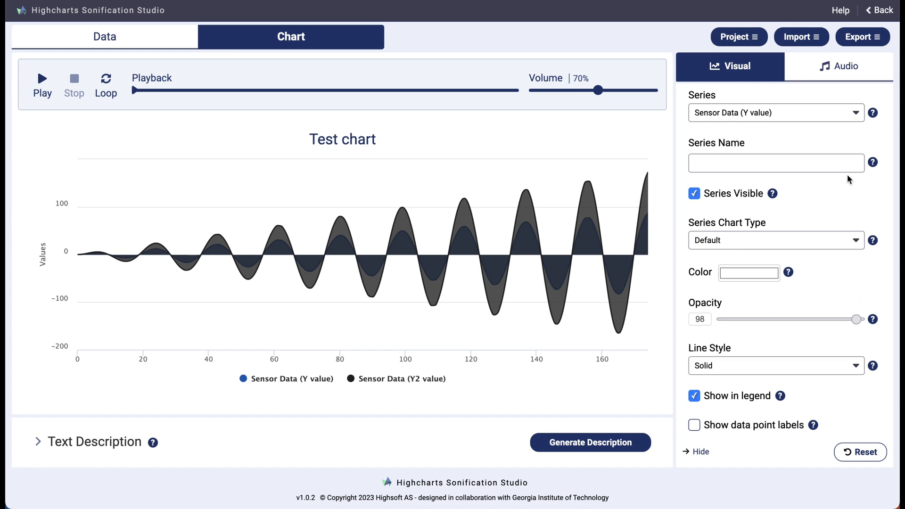
scroll(826, 264, "up", 2)
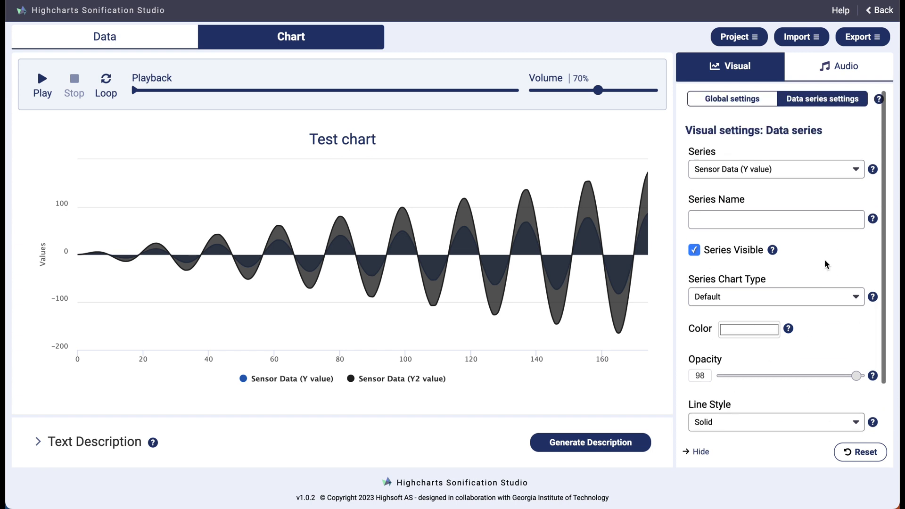